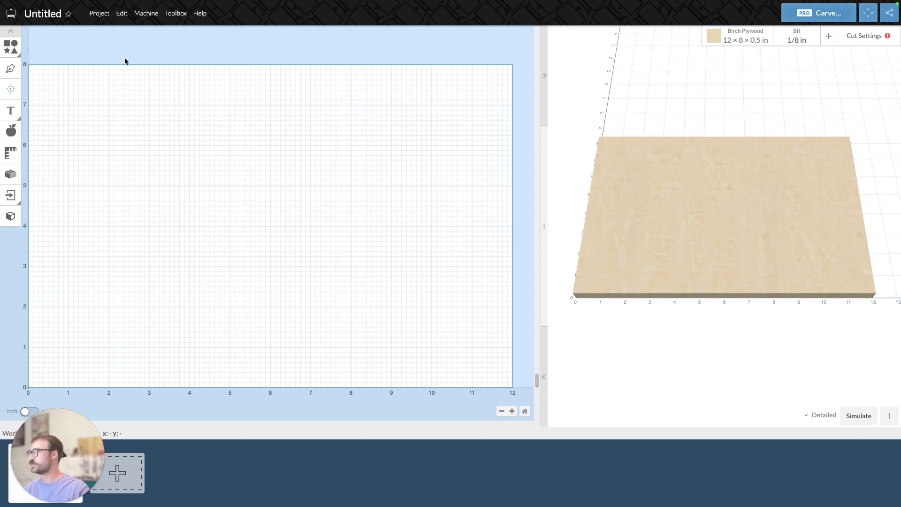
Start a 3D STL import with 'Scale model to fit material' kept on and browse for the file.
click(99, 14)
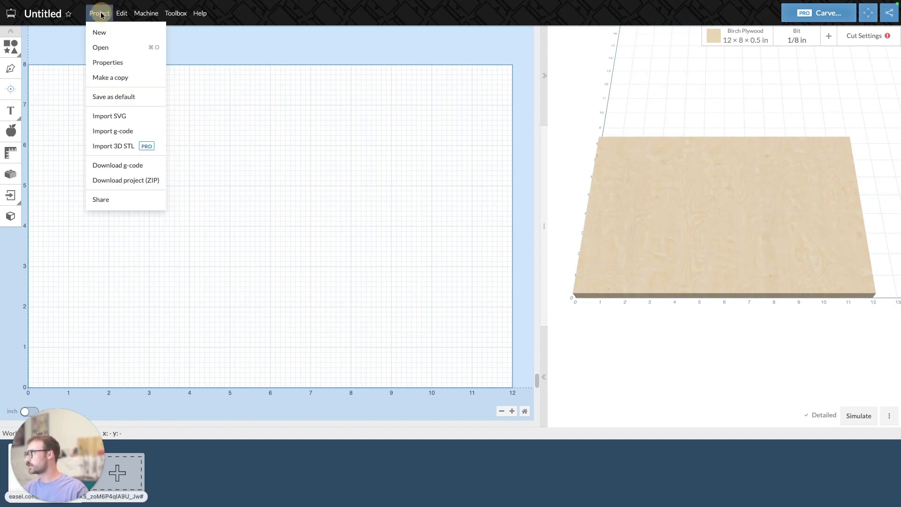
click(121, 150)
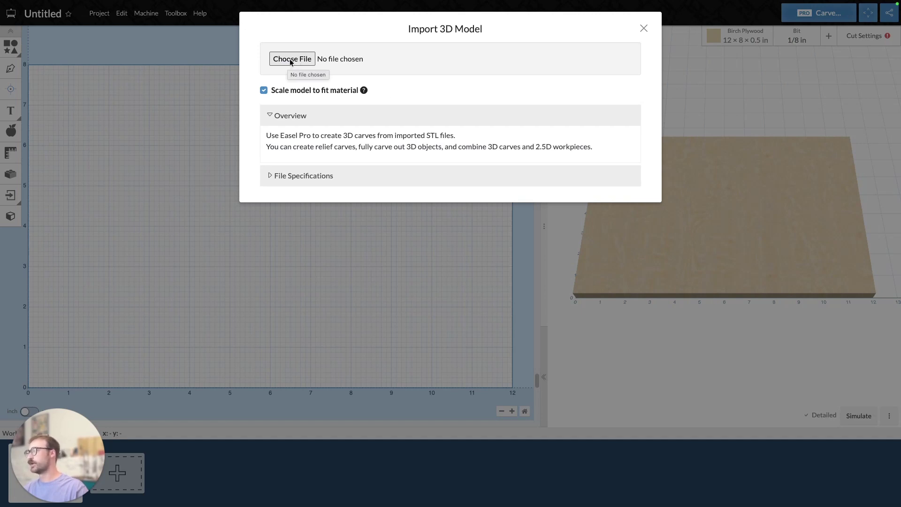
click(265, 91)
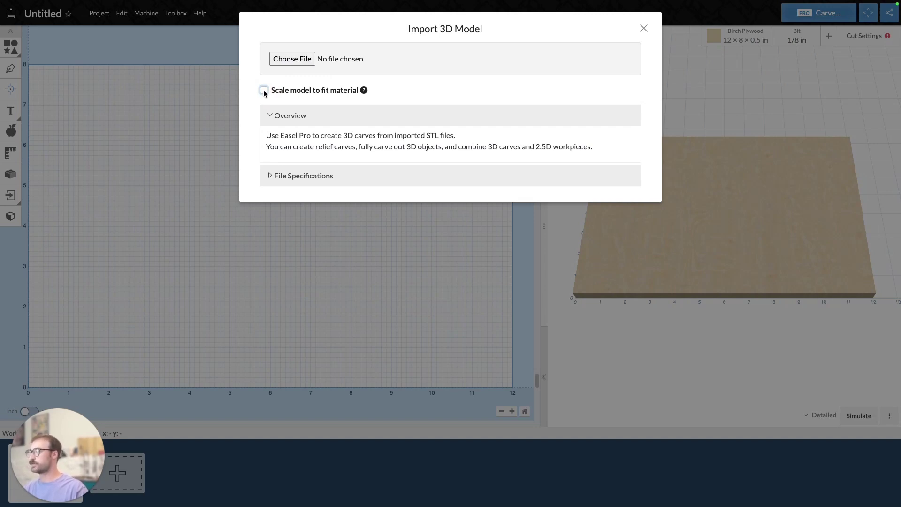
click(264, 92)
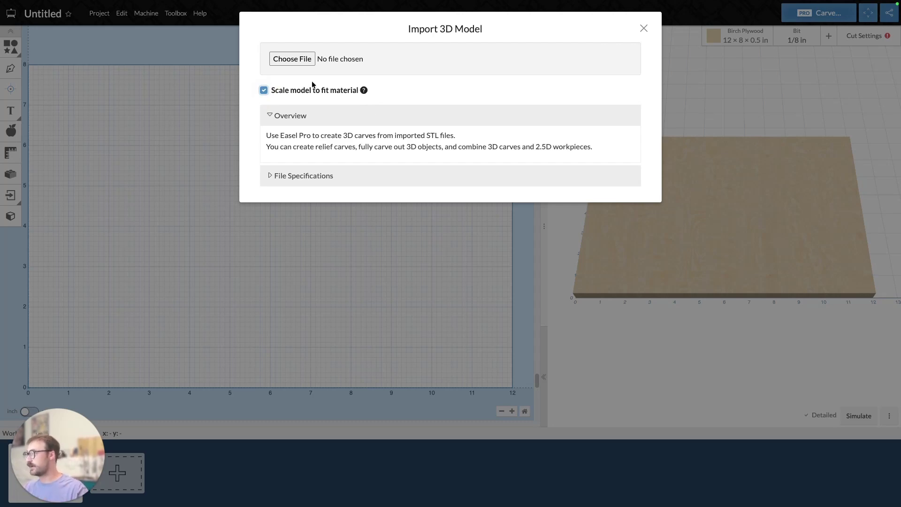
click(299, 60)
Open BoatSign.stl from Downloads and inspect the relief from several orbit angles.
click(341, 199)
click(640, 345)
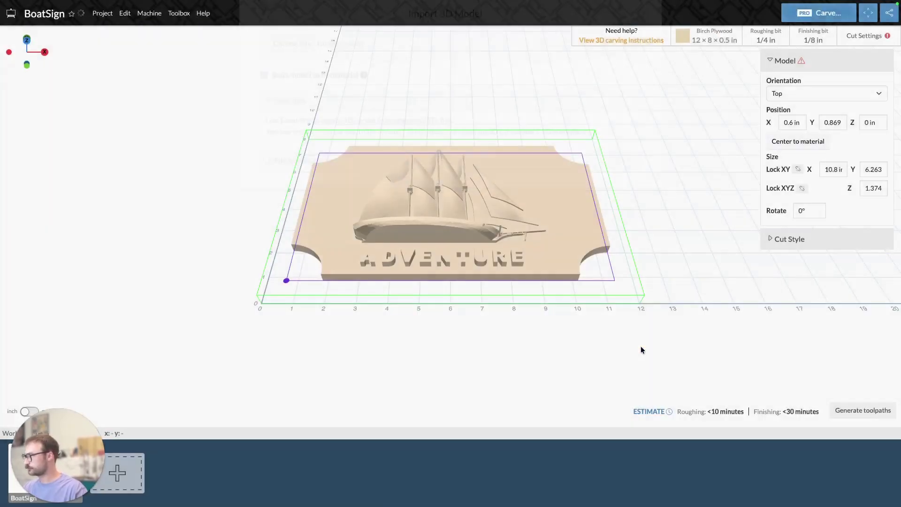
drag(568, 322, 575, 223)
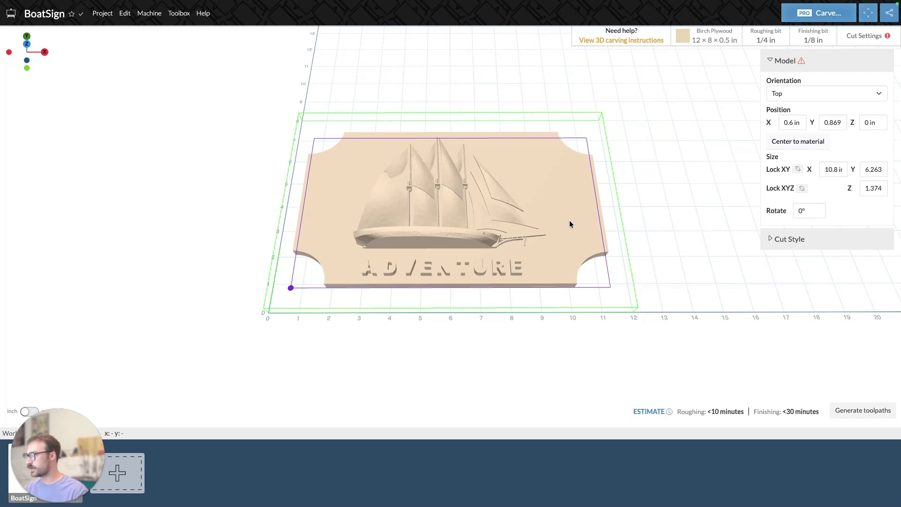
drag(511, 247, 521, 275)
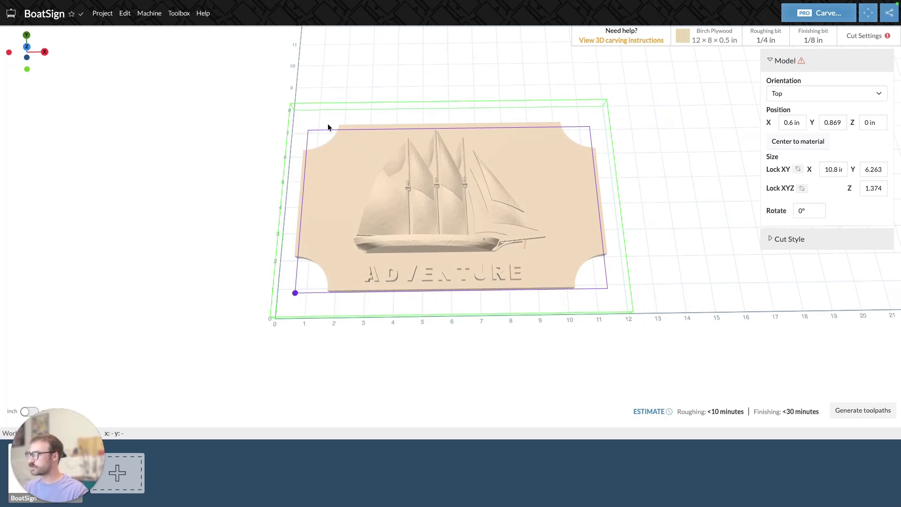
drag(472, 254, 517, 50)
drag(477, 290, 505, 271)
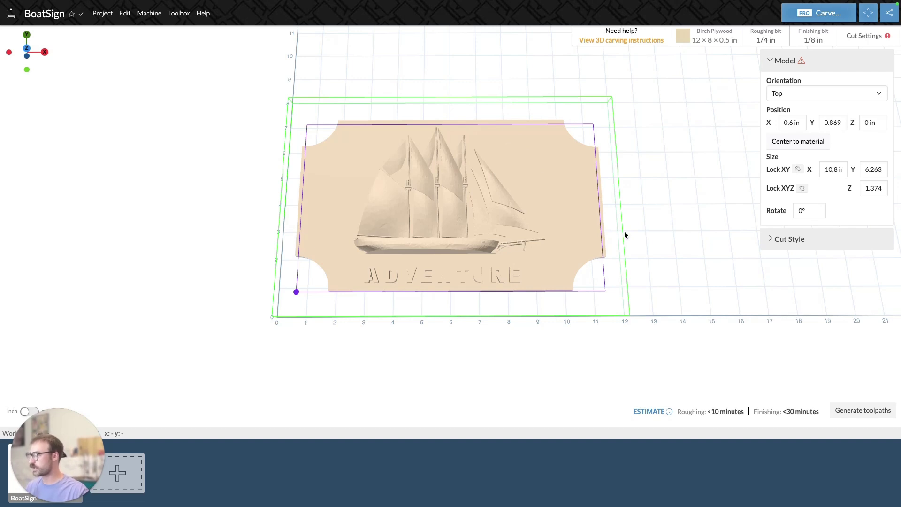
drag(625, 229, 658, 194)
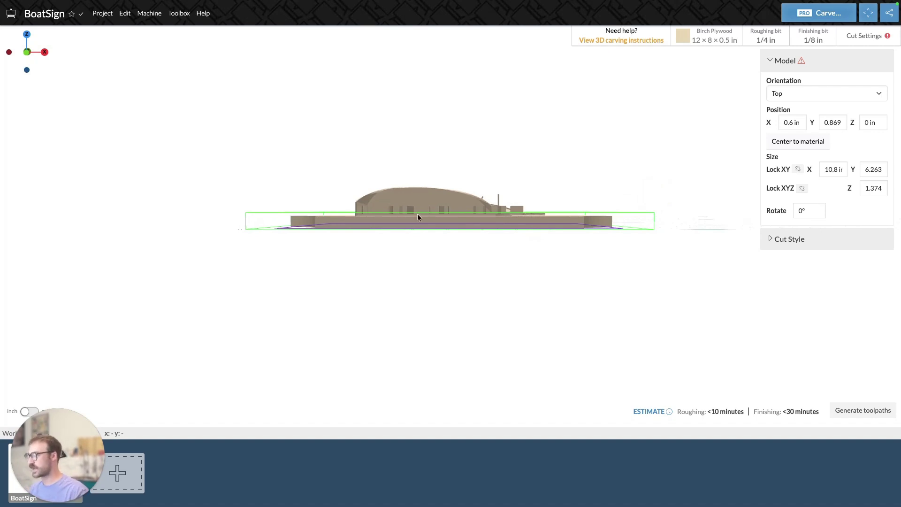
Generate toolpaths for the BoatSign relief and preview the 1h 19min finishing pass.
click(884, 414)
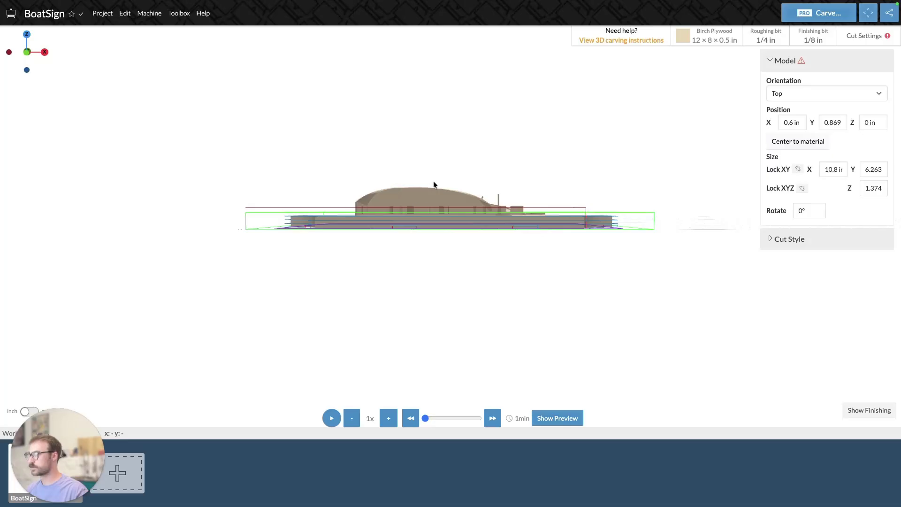
drag(433, 181, 433, 298)
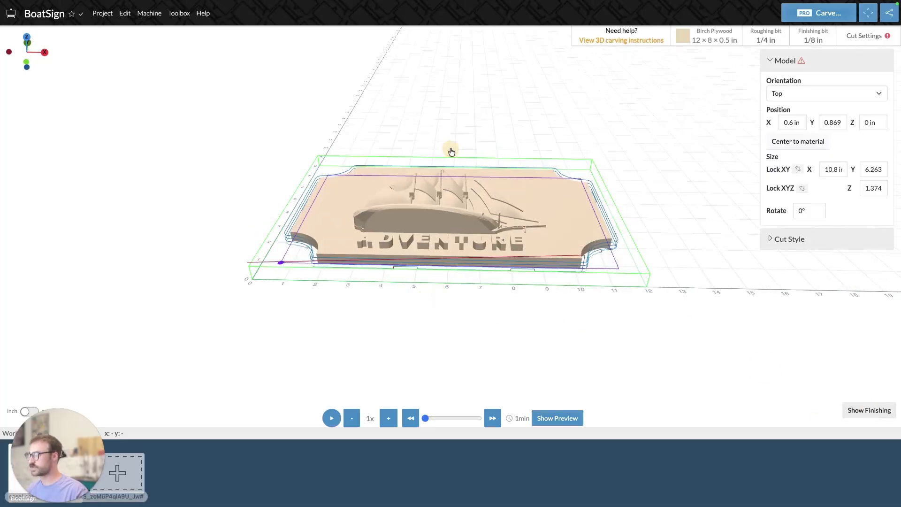
click(869, 410)
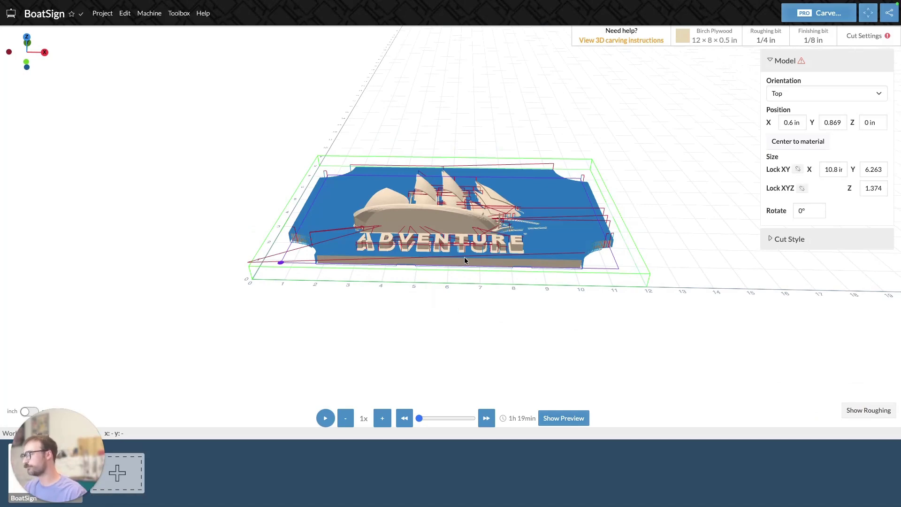
drag(464, 257, 468, 152)
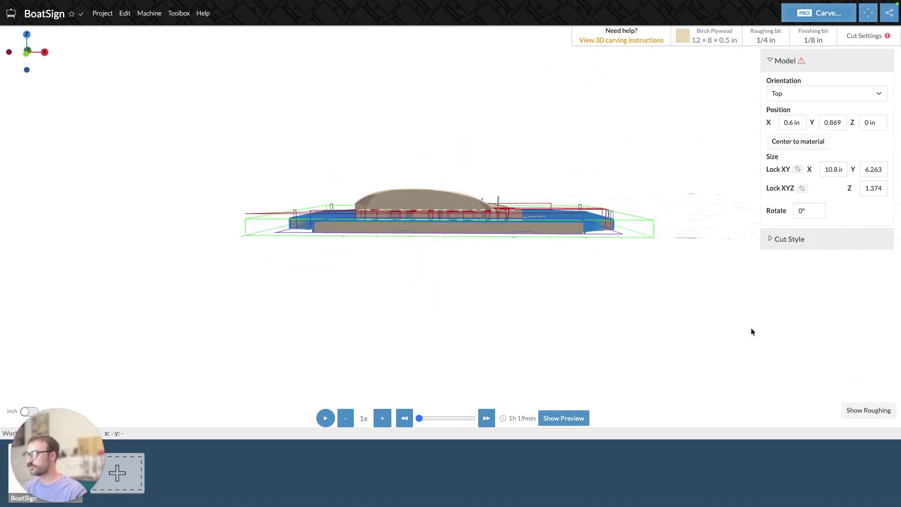
Change the Birch Plywood thickness from 0.5 in to 0.75 in, making 12 × 8 × 0.75 in material.
click(706, 36)
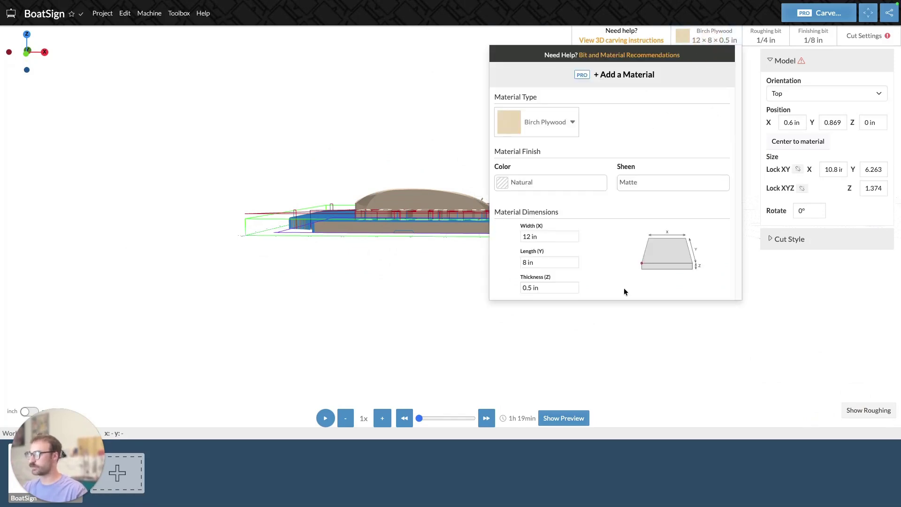
click(770, 337)
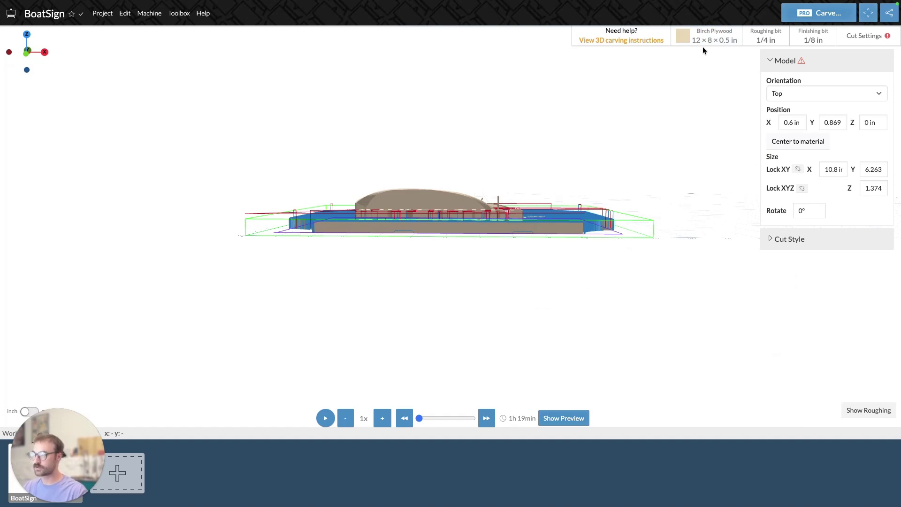
click(704, 38)
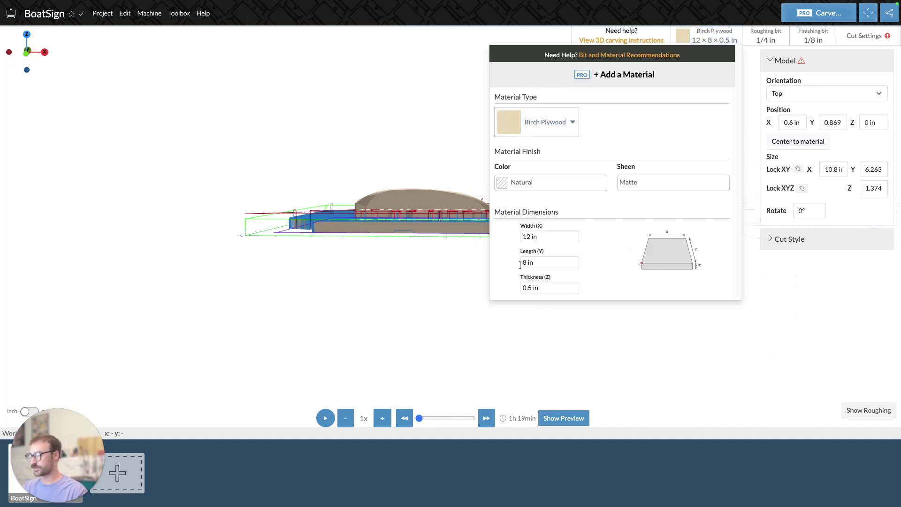
click(528, 287)
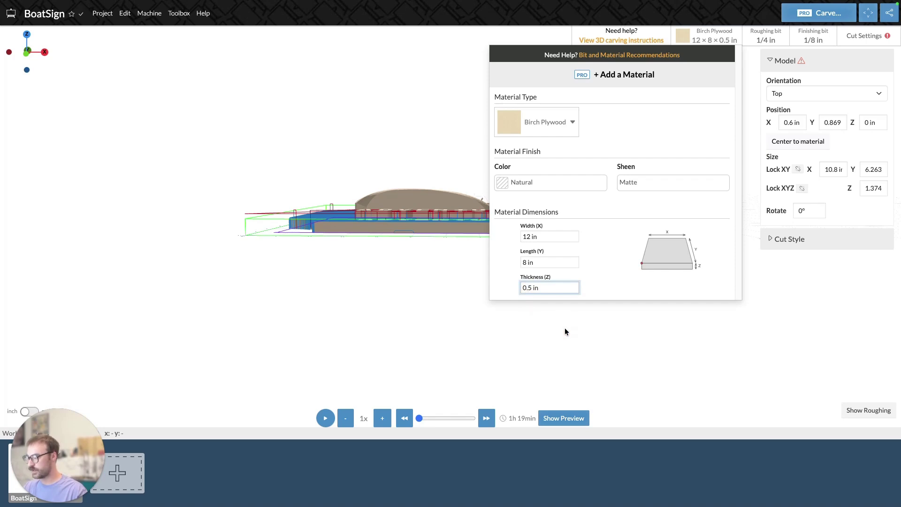
text(7)
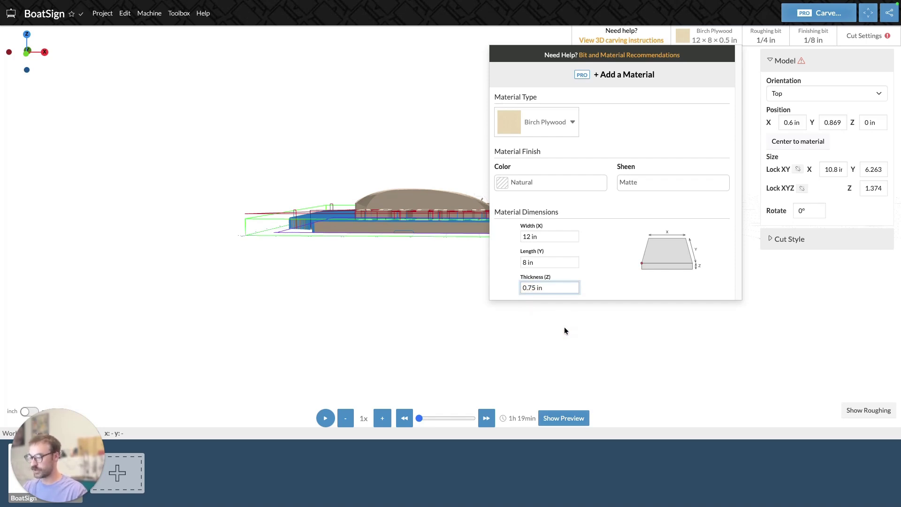
click(565, 340)
drag(579, 355, 559, 226)
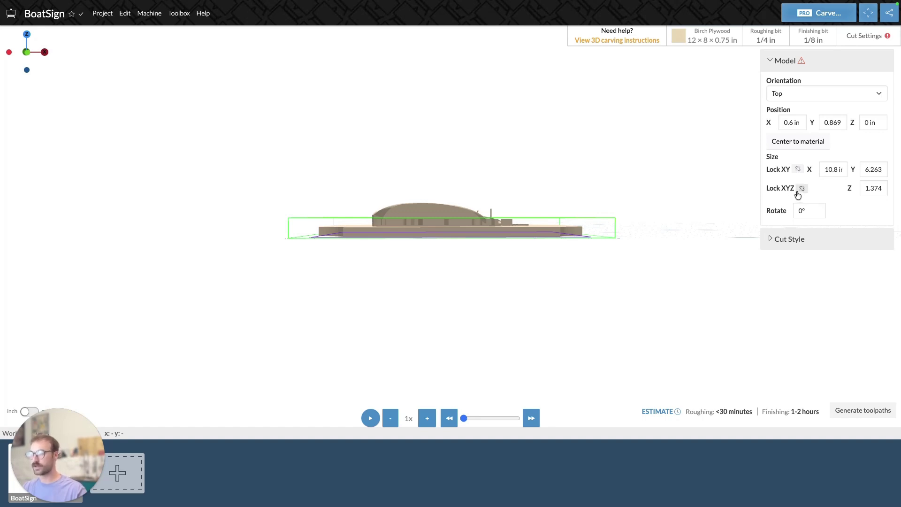
Enter 0.75 in as the model's Size Z height and view it from a tilted top-down angle.
click(883, 187)
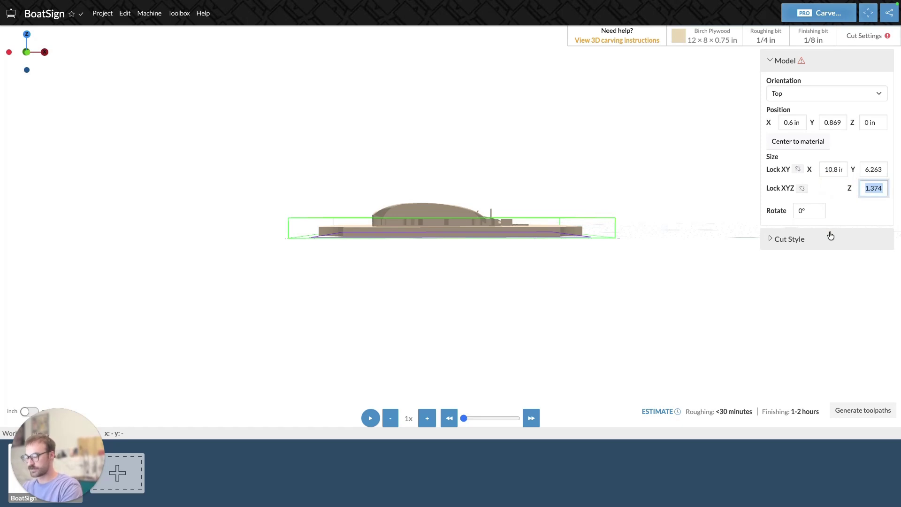
key(BackSpace)
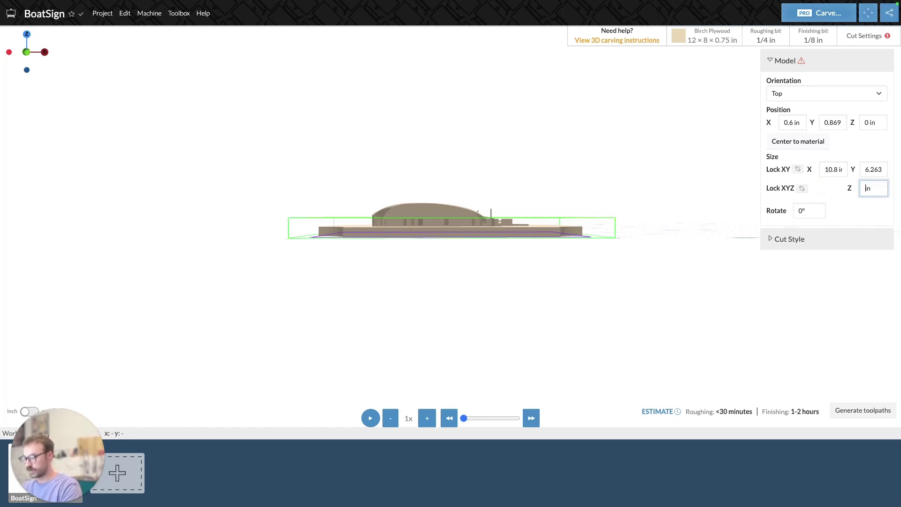
text(0.75)
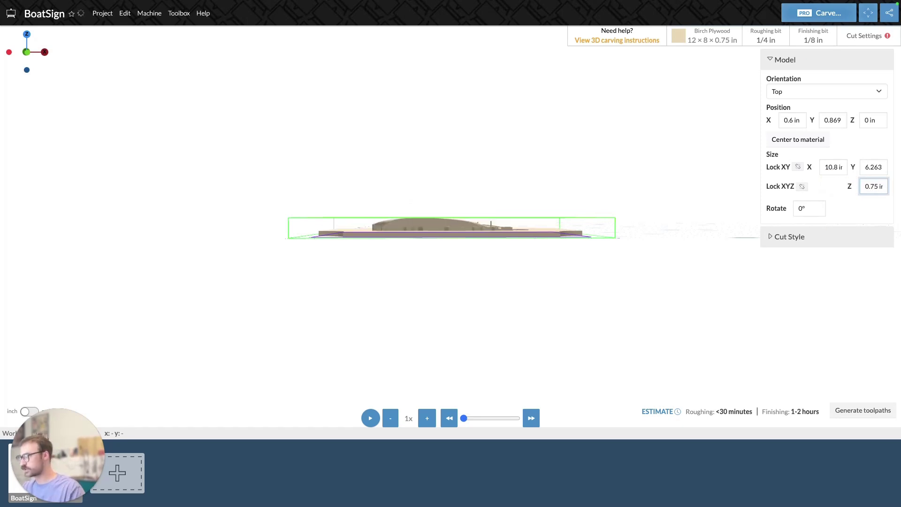
drag(474, 311, 461, 310)
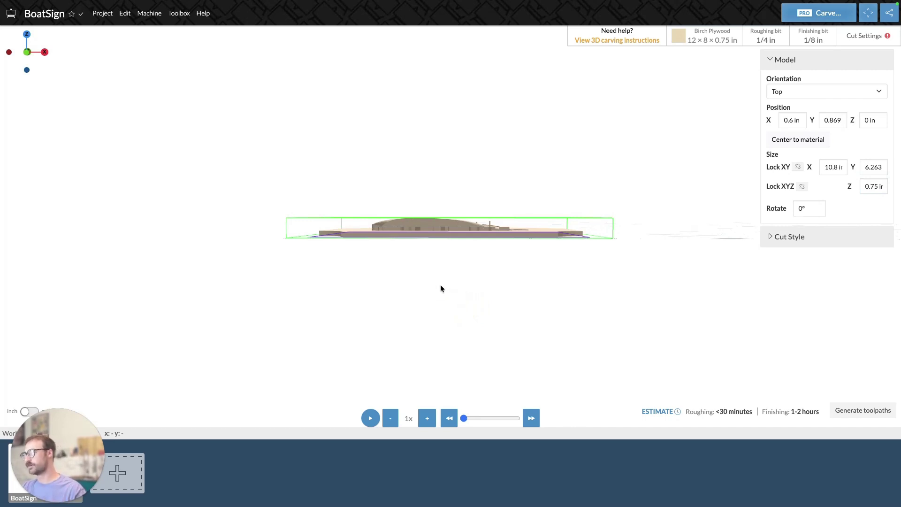
drag(429, 282, 507, 252)
Switch the Cut Style to Rectangle Relief and raise the cut depth from 0.5 to 0.6 in.
click(776, 236)
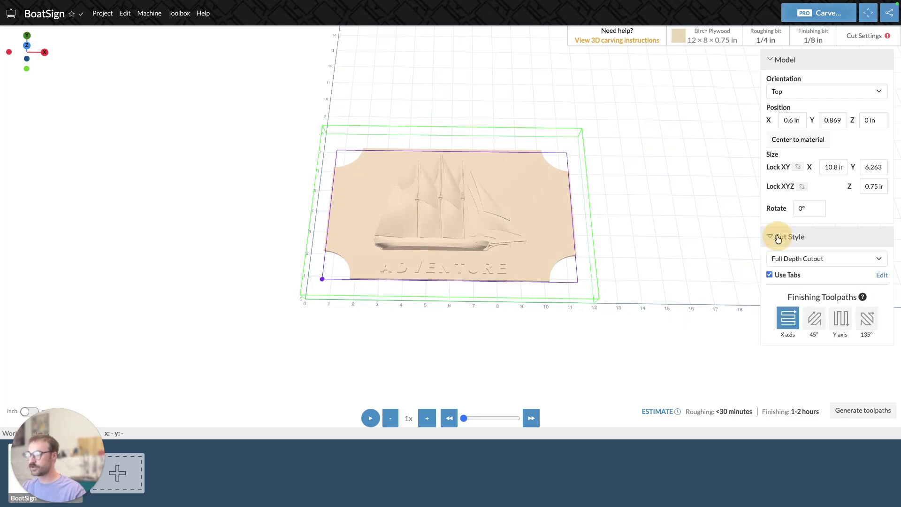
click(821, 261)
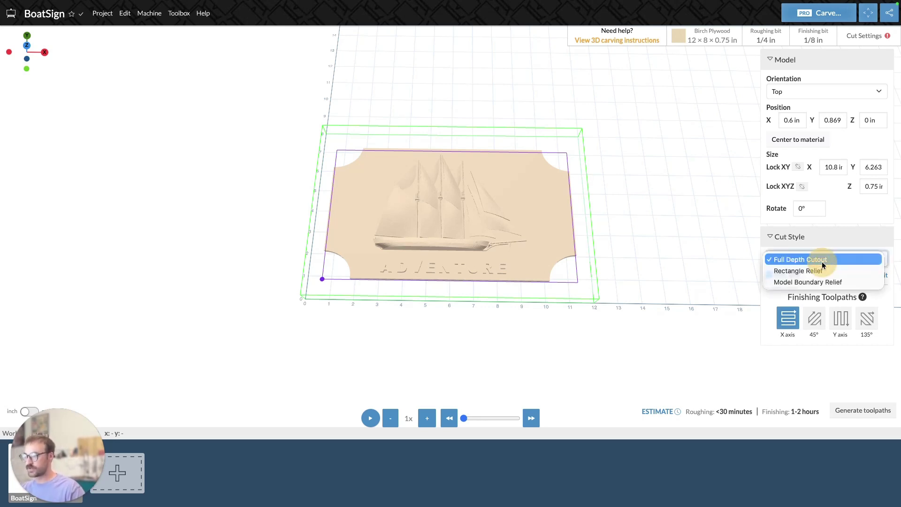
click(824, 270)
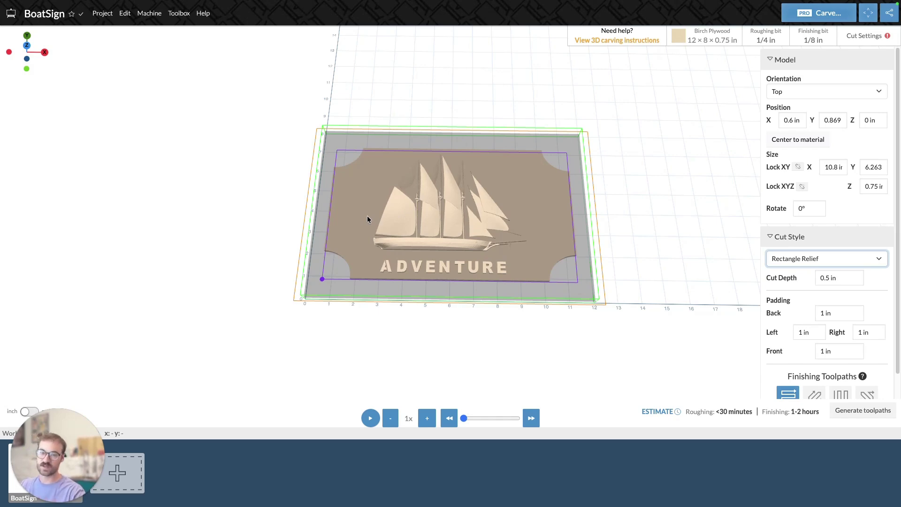
click(829, 278)
key(BackSpace)
text(6)
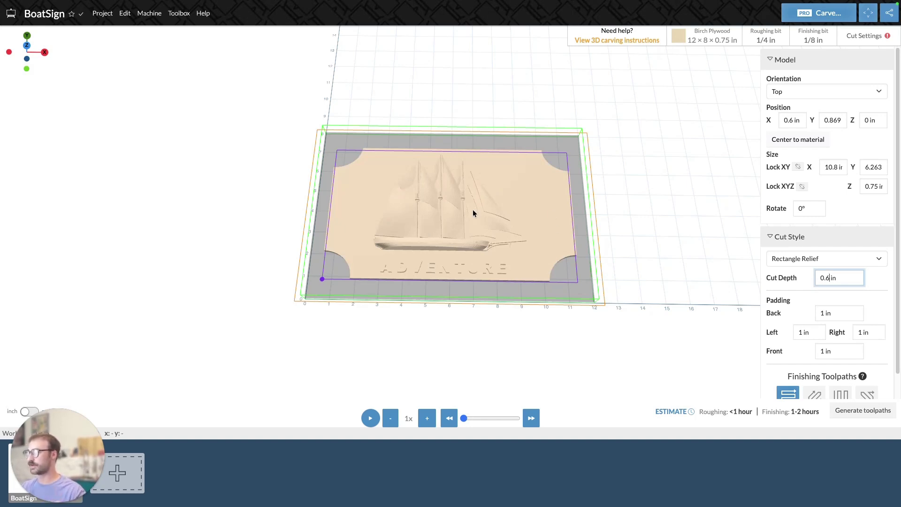
click(825, 313)
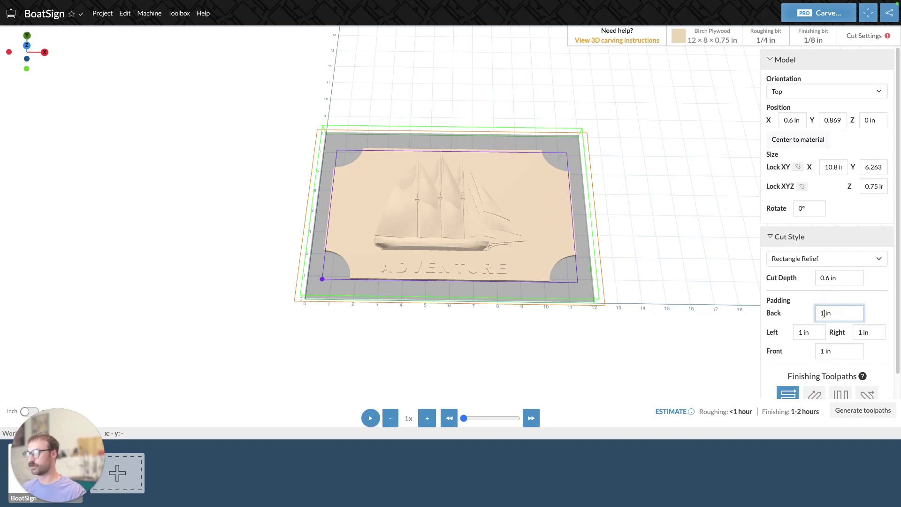
Try Model Boundary Relief as the cut style, then return to Full Depth Cutout with tabs.
scroll(843, 359, down, 1)
click(819, 252)
click(819, 258)
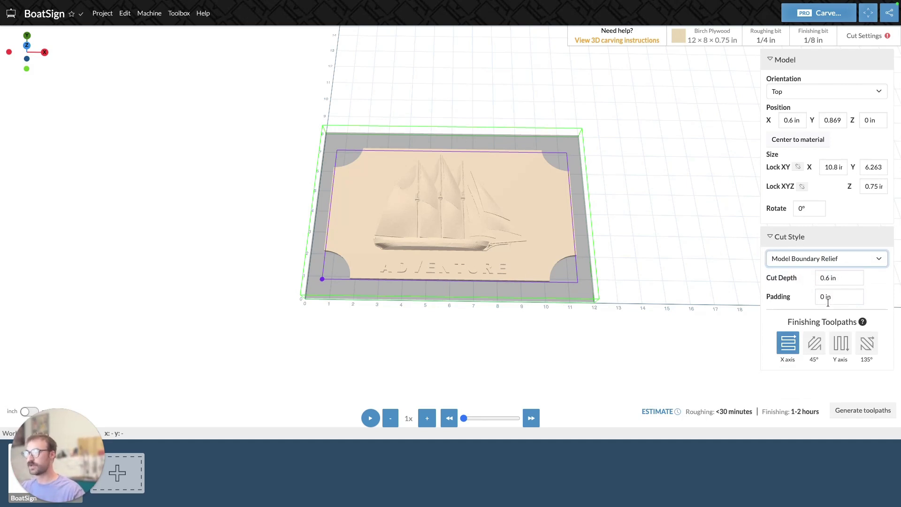
click(828, 300)
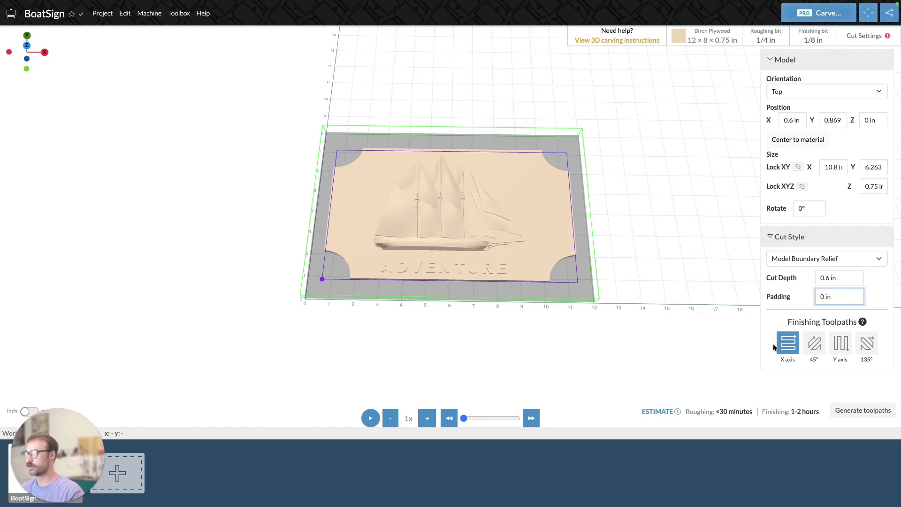
click(837, 261)
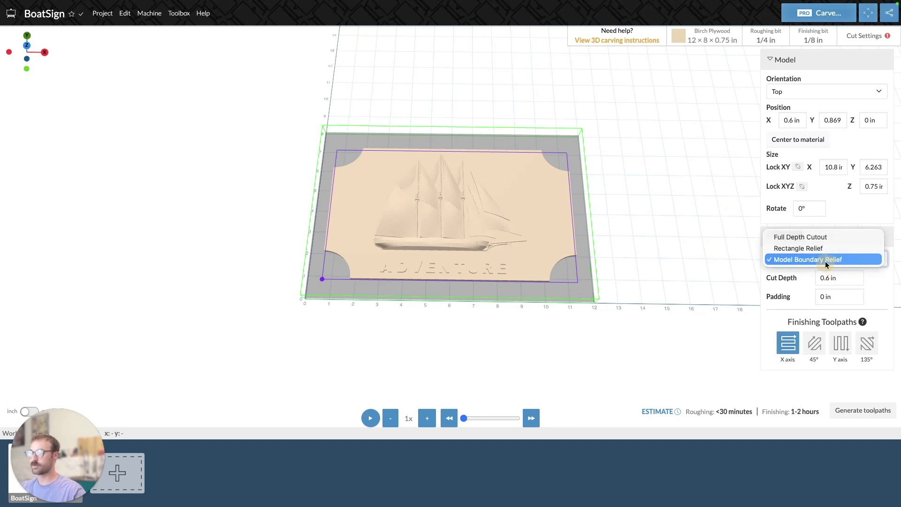
click(815, 236)
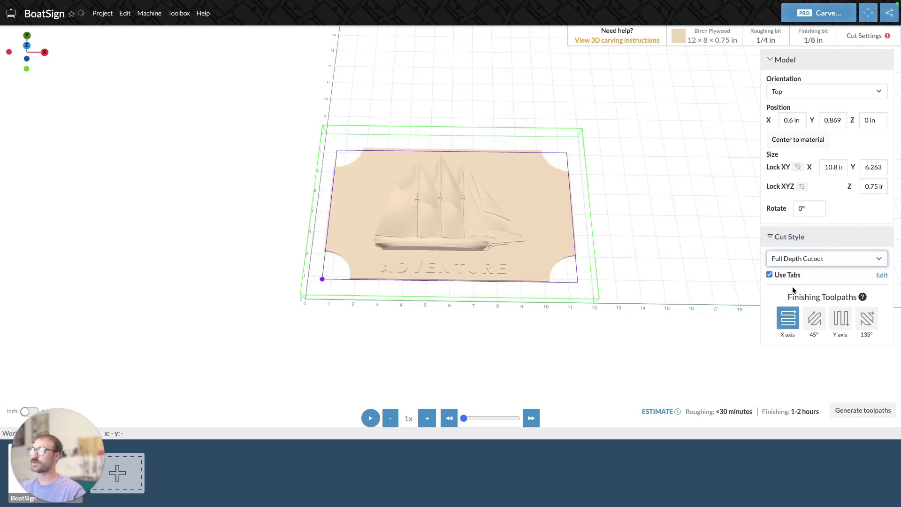
Add a tab on the sign's top edge, slide it right, and close the tab editor.
click(882, 276)
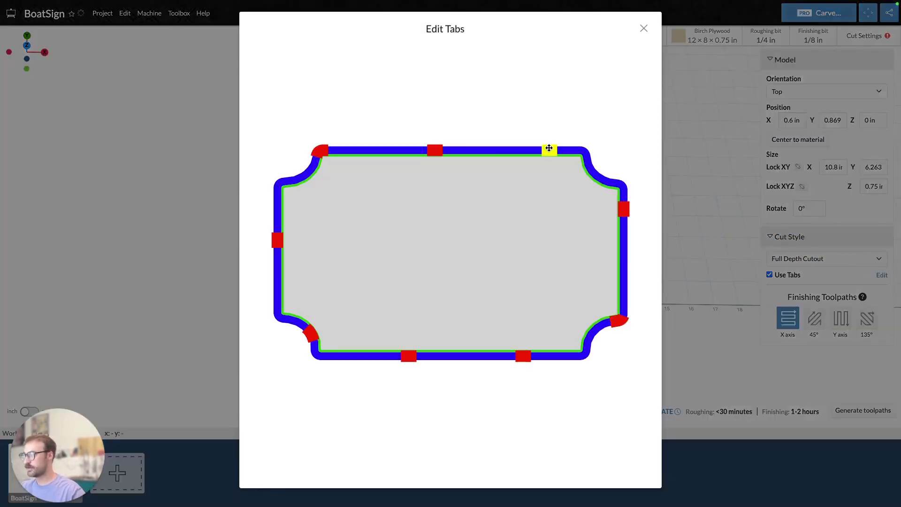
click(507, 148)
drag(506, 149, 541, 145)
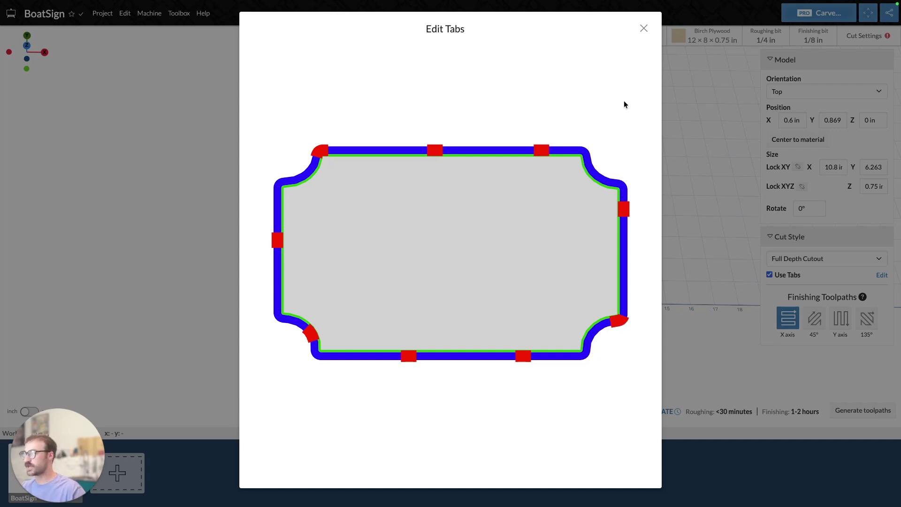
click(643, 30)
drag(646, 232, 669, 204)
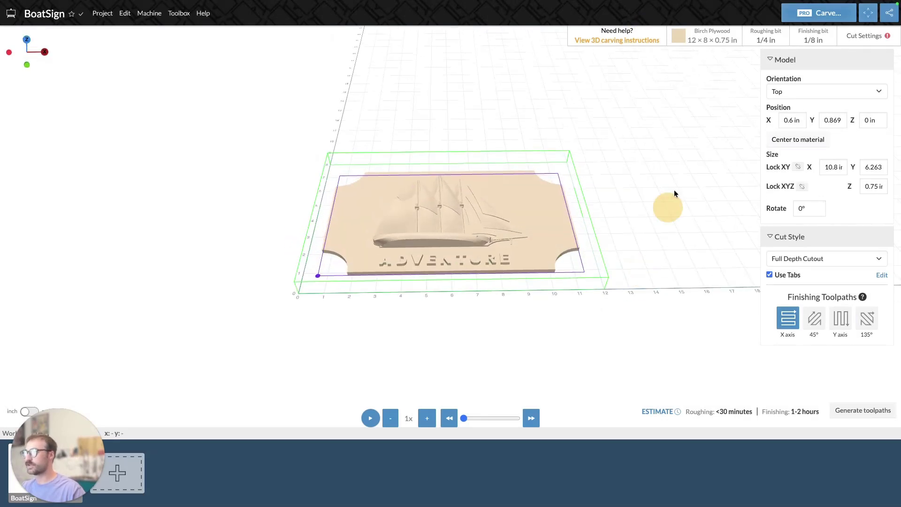
Review the roughing End Mills, then bring up the finishing Ballnose list with the 1/8 in bit.
click(765, 37)
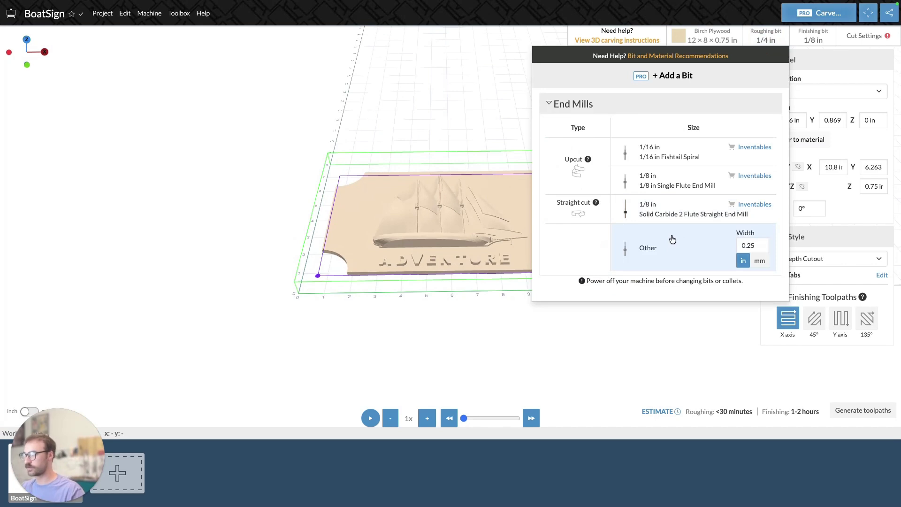
click(701, 326)
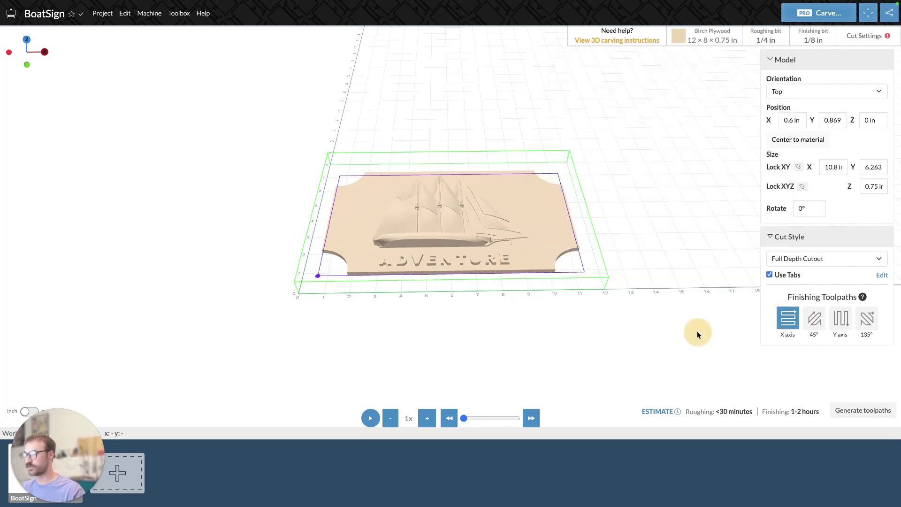
click(818, 41)
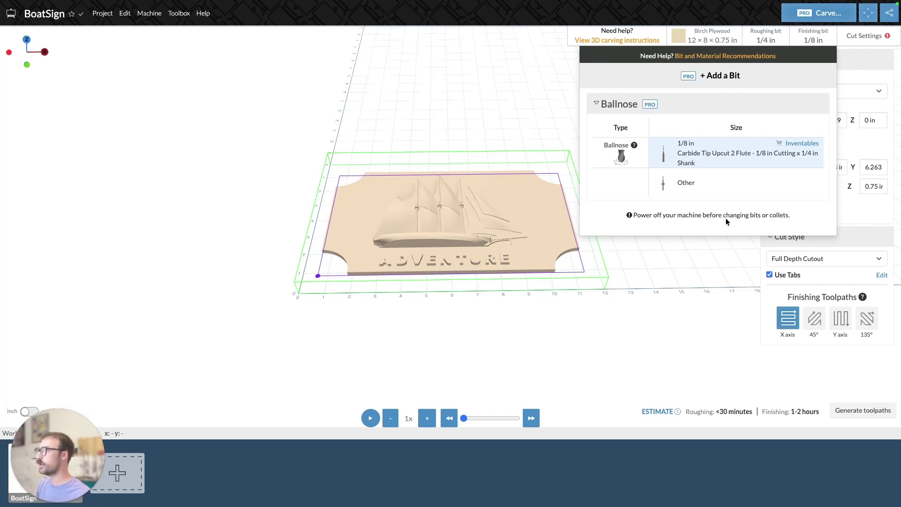
Set finishing feeds and speeds to Manual, at 70 in/min feed and 12% step over.
click(864, 36)
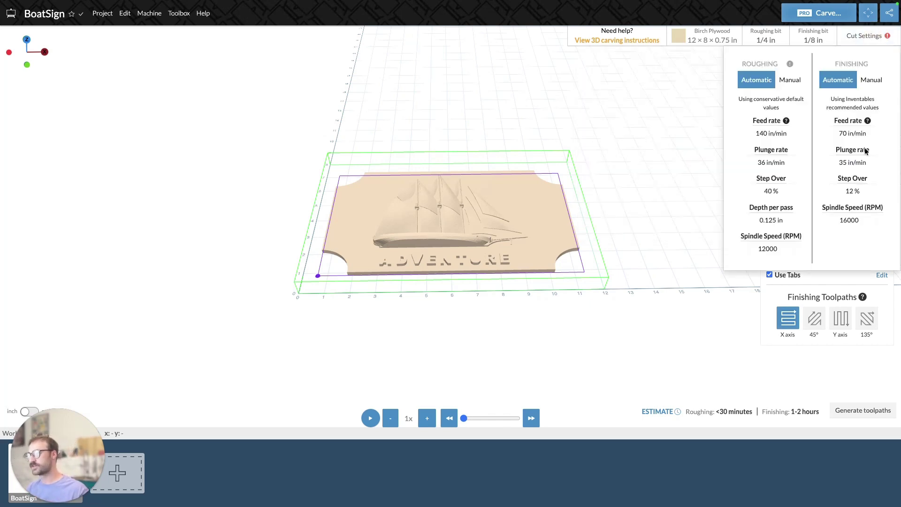
click(869, 81)
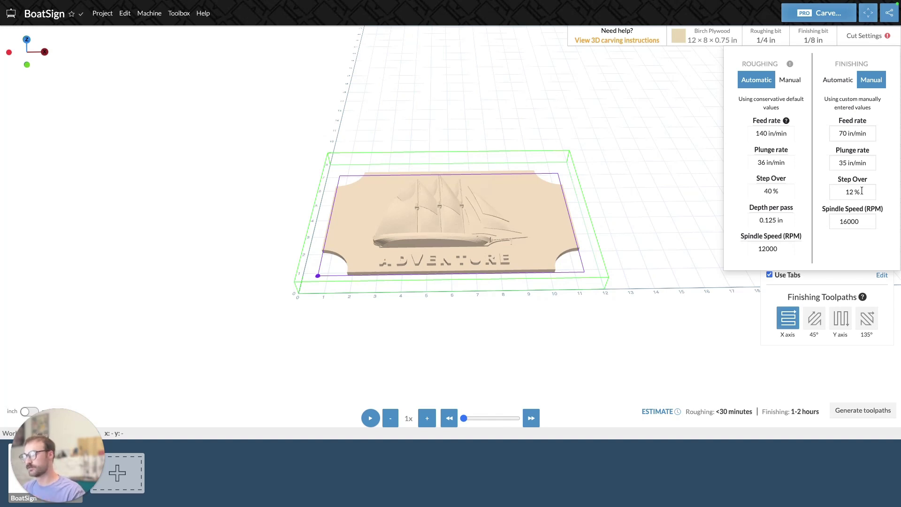
click(675, 371)
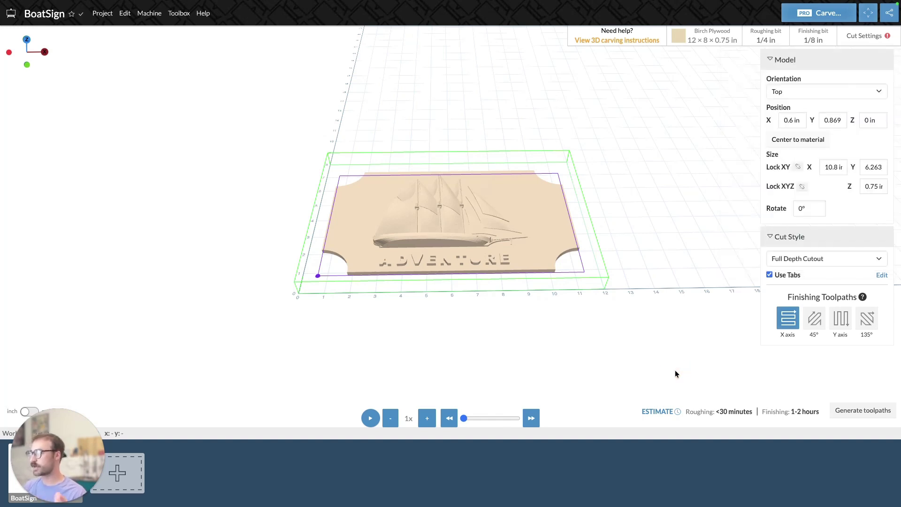